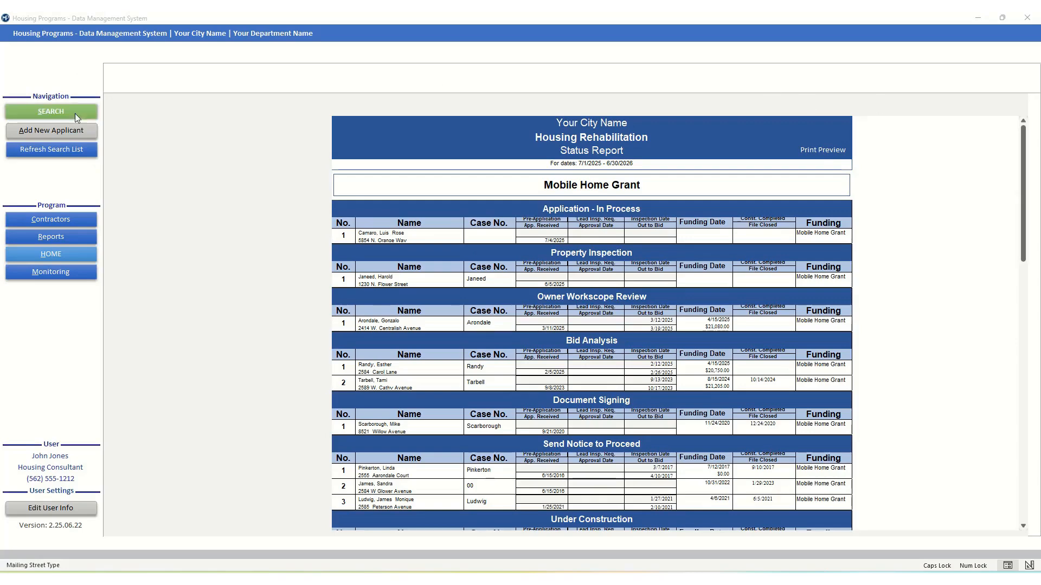
- Bring up the applicant search list from SEARCH in the Navigation pane
{"action": "left_click", "coordinate": [65, 113]}
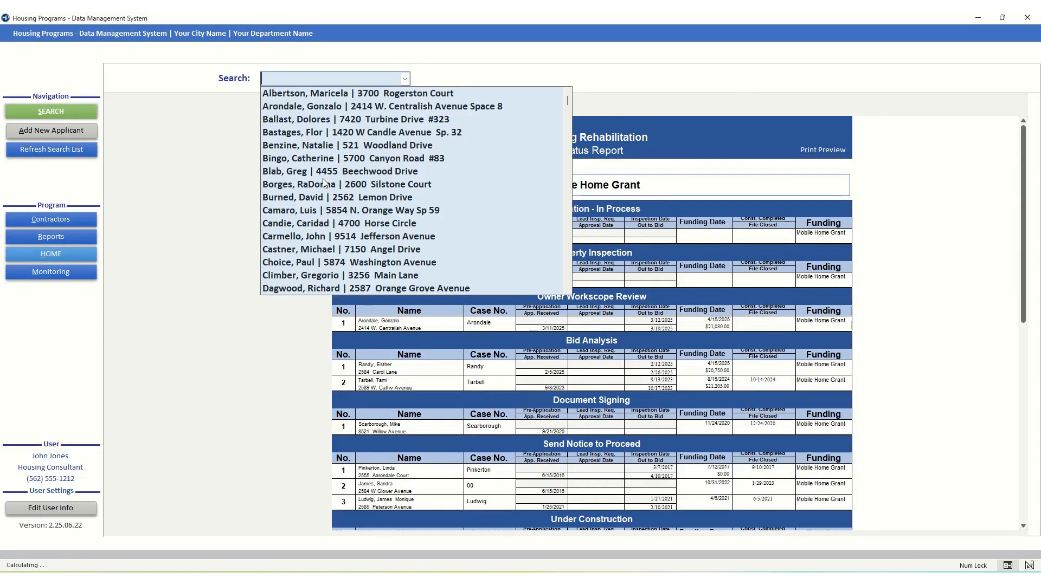
- Load the chosen applicant's record, which has two Mobile Home Grant projects in process
{"action": "left_click", "coordinate": [304, 211]}
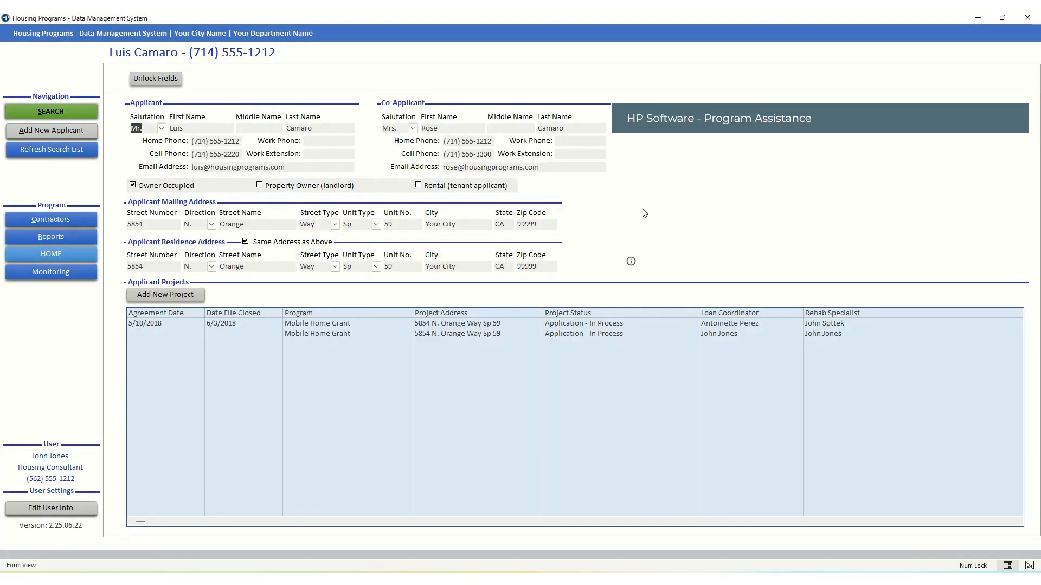
- Open the first Mobile Home Grant project, with status Application - In Process
{"action": "double_click", "coordinate": [326, 324]}
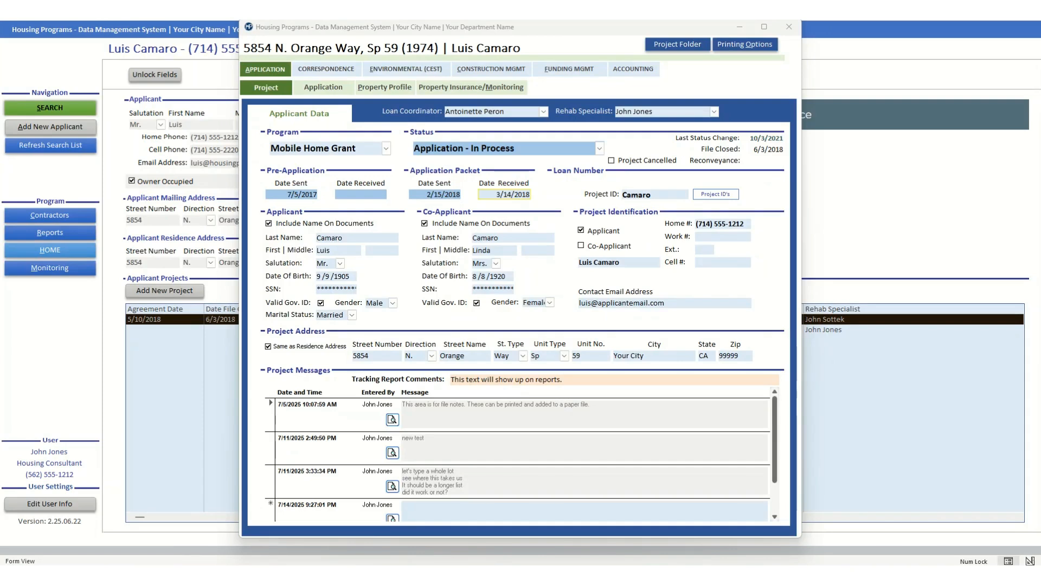
{"action": "left_click", "coordinate": [393, 421]}
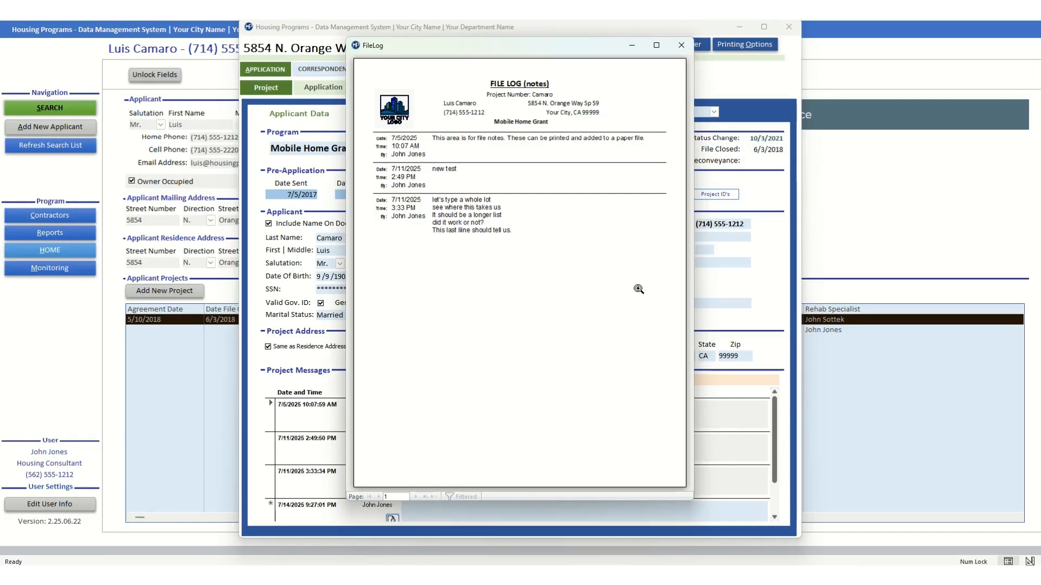
{"action": "left_click", "coordinate": [681, 46]}
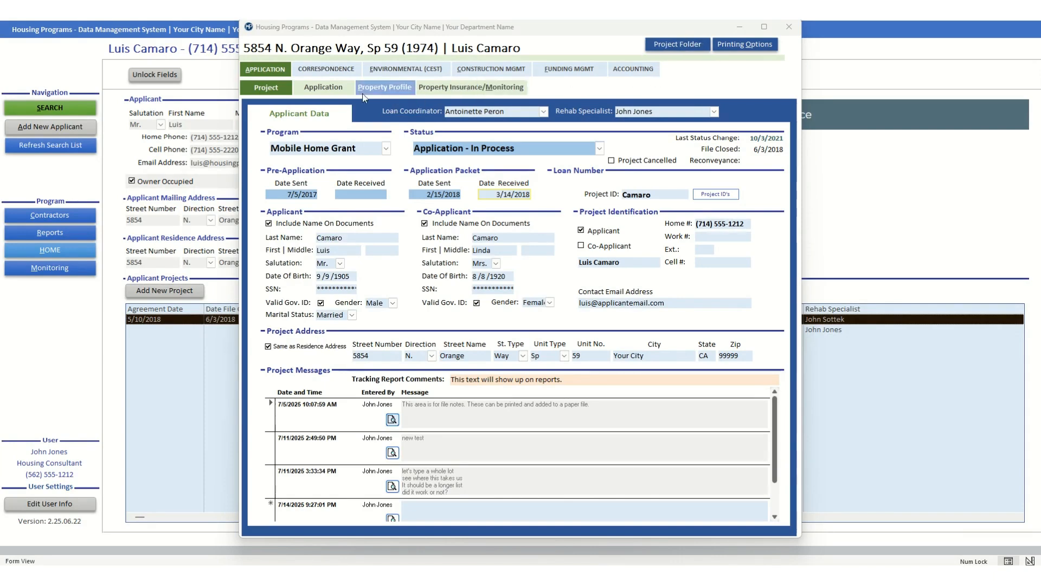
- On the Application Review, tick Disabled and Veteran for the applicant
{"action": "left_click", "coordinate": [321, 86]}
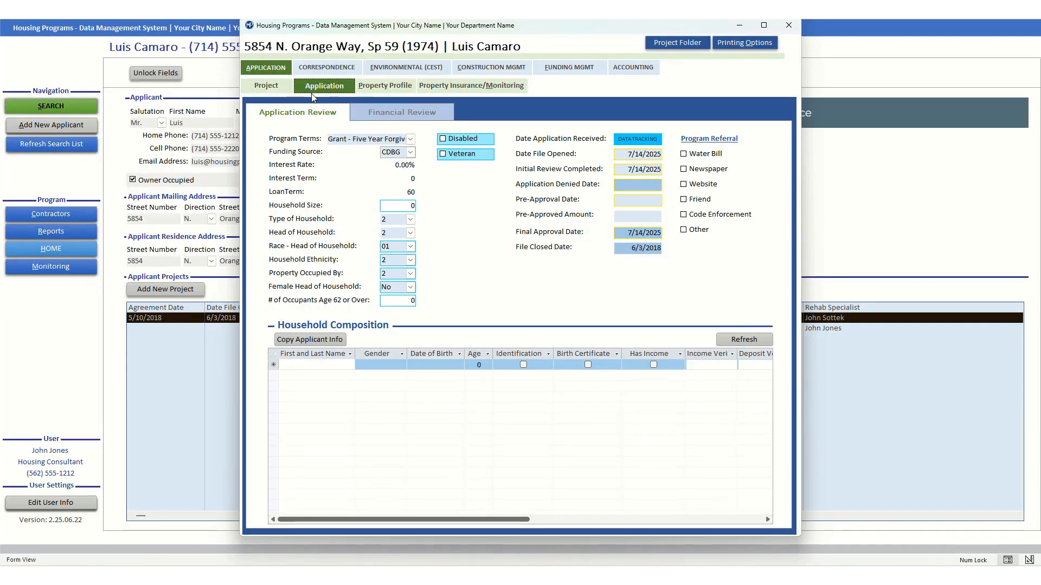
{"action": "left_click", "coordinate": [451, 141]}
{"action": "left_click", "coordinate": [443, 155]}
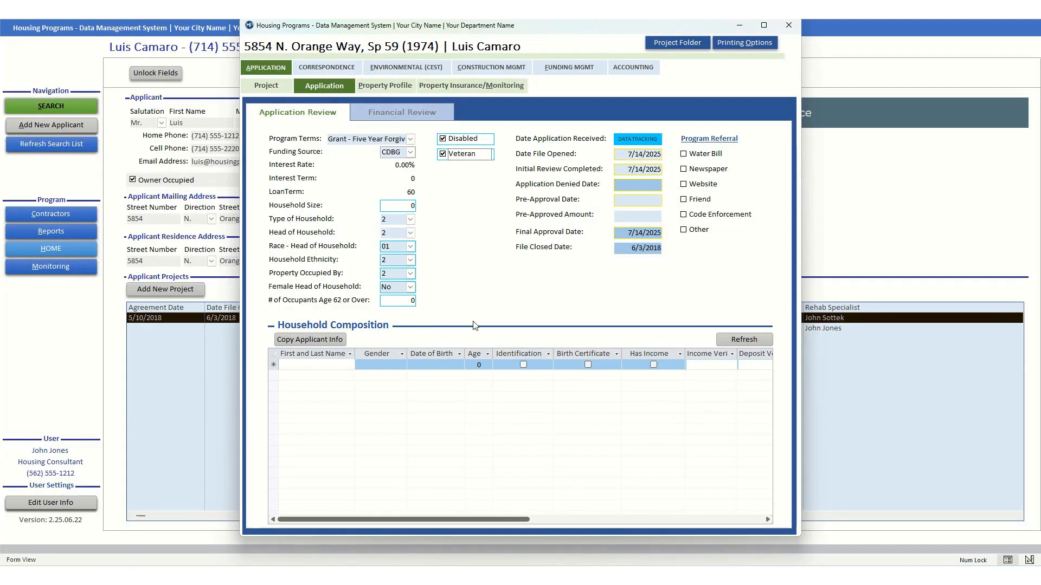
- Copy the applicant and co-applicant into the household list, the applicant with income and the co-applicant without
{"action": "left_click", "coordinate": [321, 341]}
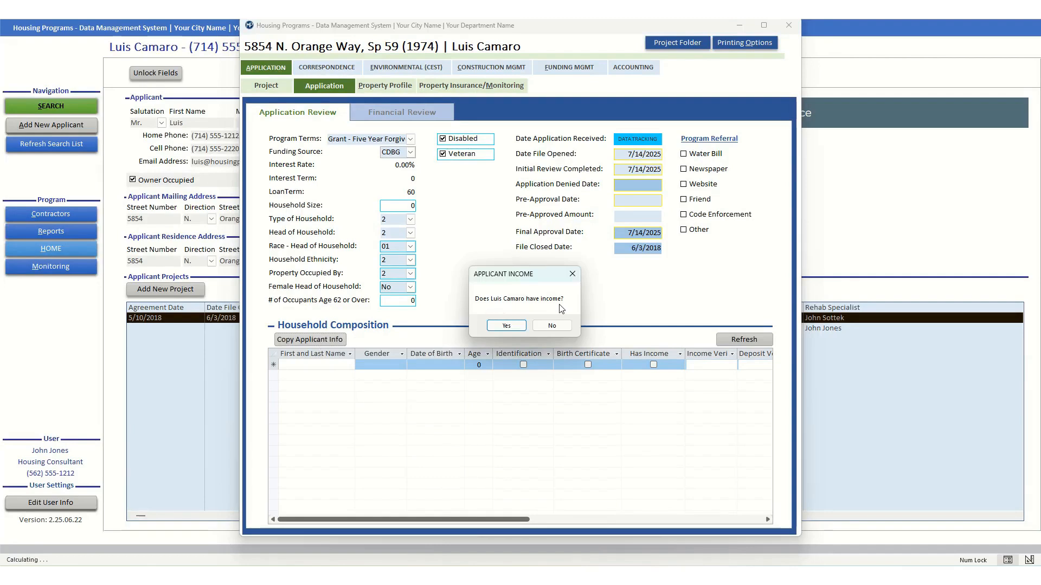
{"action": "left_click", "coordinate": [504, 327]}
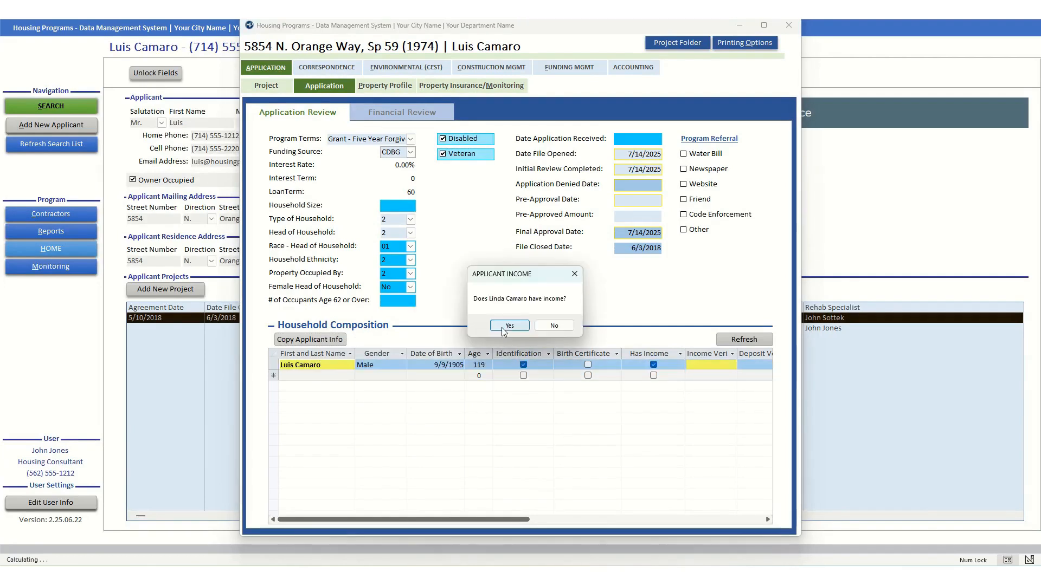
{"action": "left_click", "coordinate": [554, 325]}
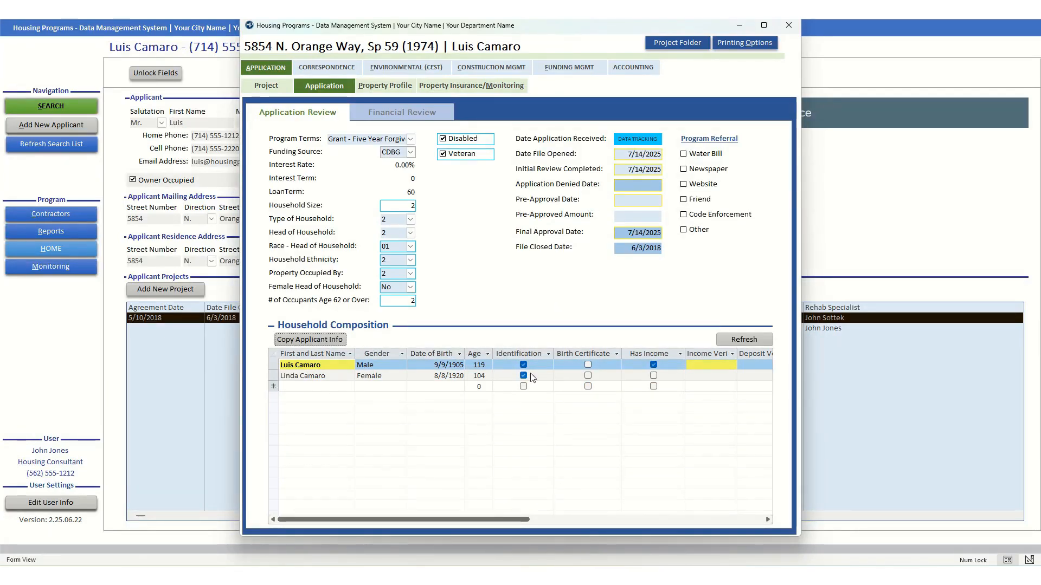
- Add the first child to the household by name, with gender Male
{"action": "left_click", "coordinate": [326, 387]}
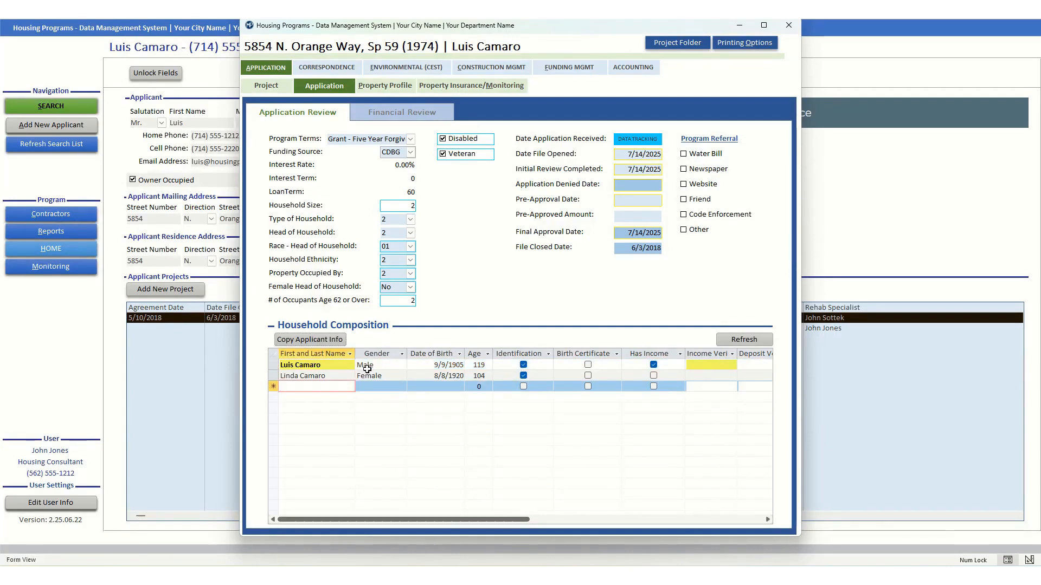
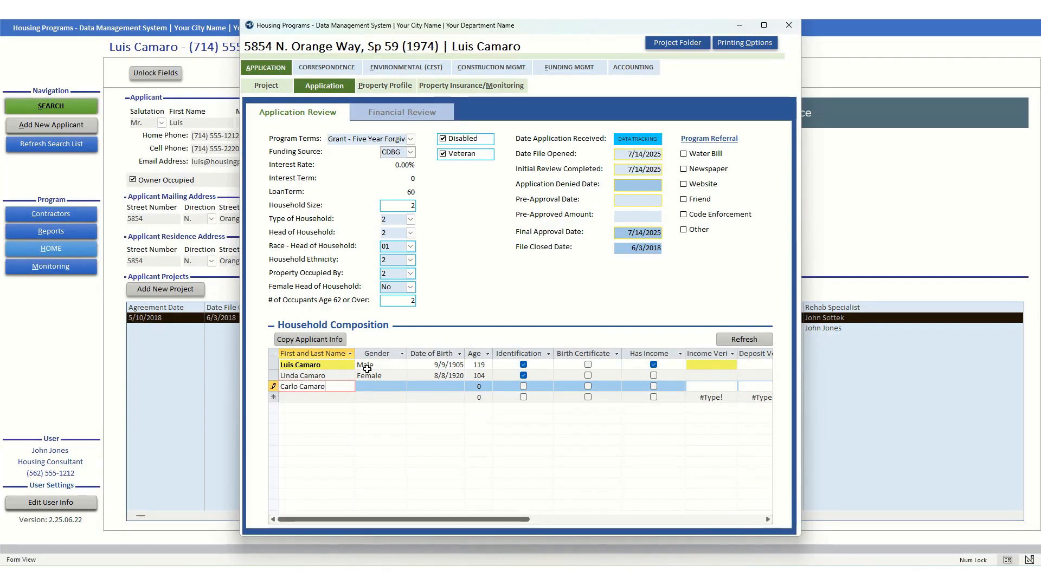
{"action": "key", "text": "Tab"}
{"action": "type", "text": "Male"}
{"action": "key", "text": "Tab"}
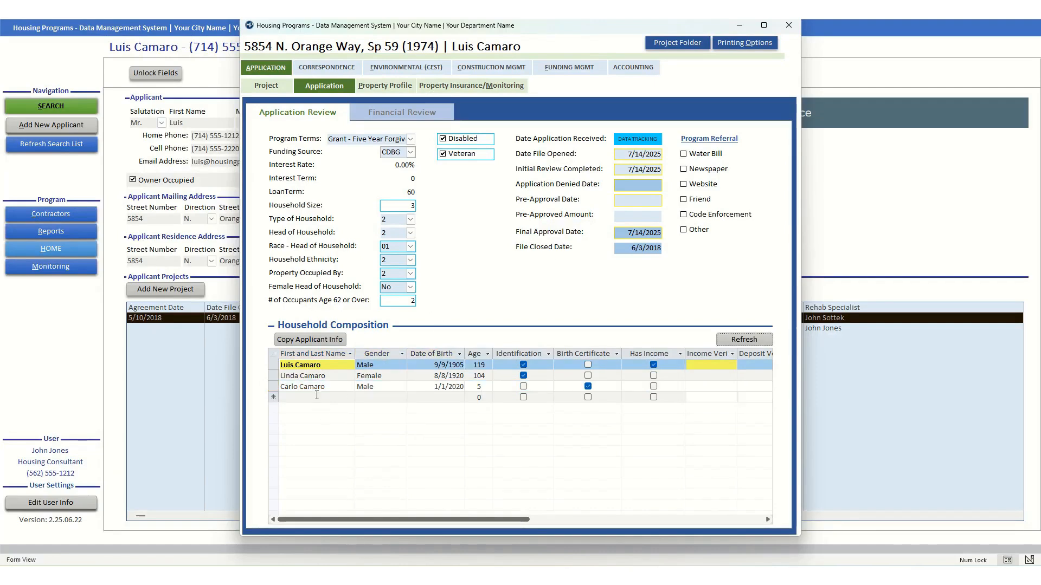
- Add a female child born 2/1/2024 with Birth Certificate received, then refresh so household size reads 4
{"action": "left_click", "coordinate": [318, 396]}
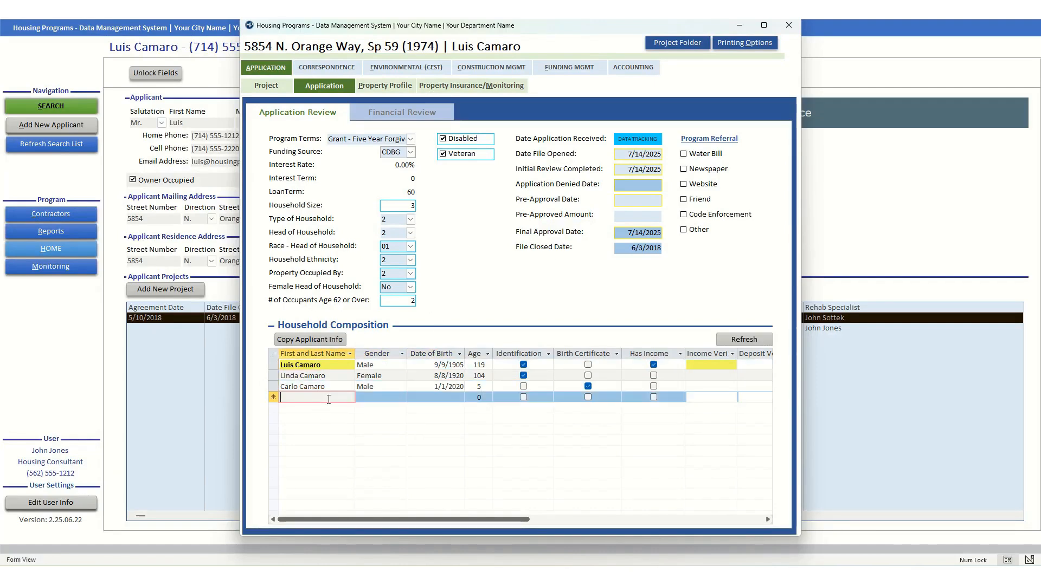
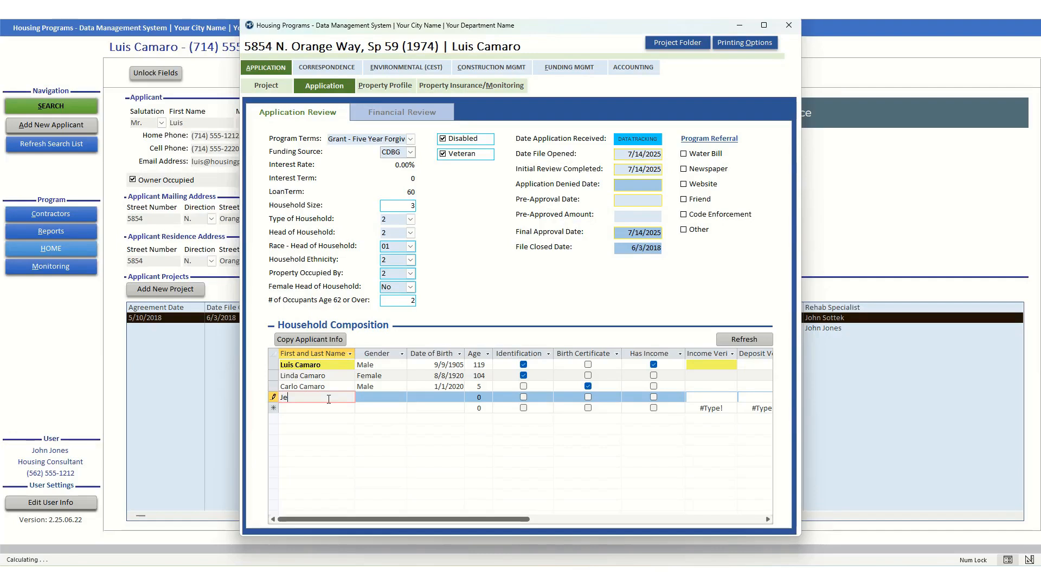
{"action": "key", "text": "Tab"}
{"action": "type", "text": "f"}
{"action": "key", "text": "Tab"}
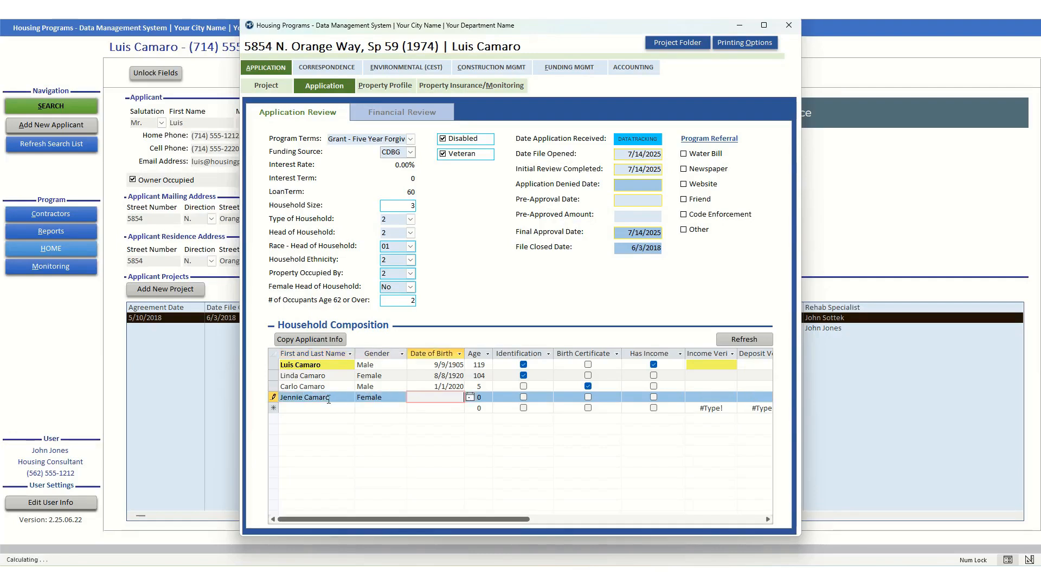
{"action": "type", "text": "2/1/2024"}
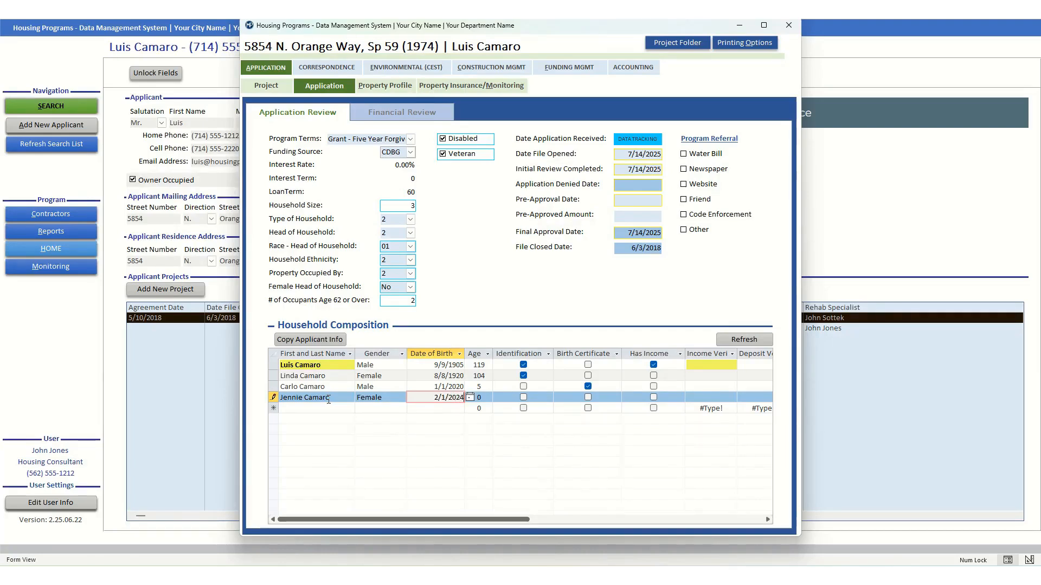
{"action": "key", "text": "Tab"}
{"action": "key", "text": "Tab"}
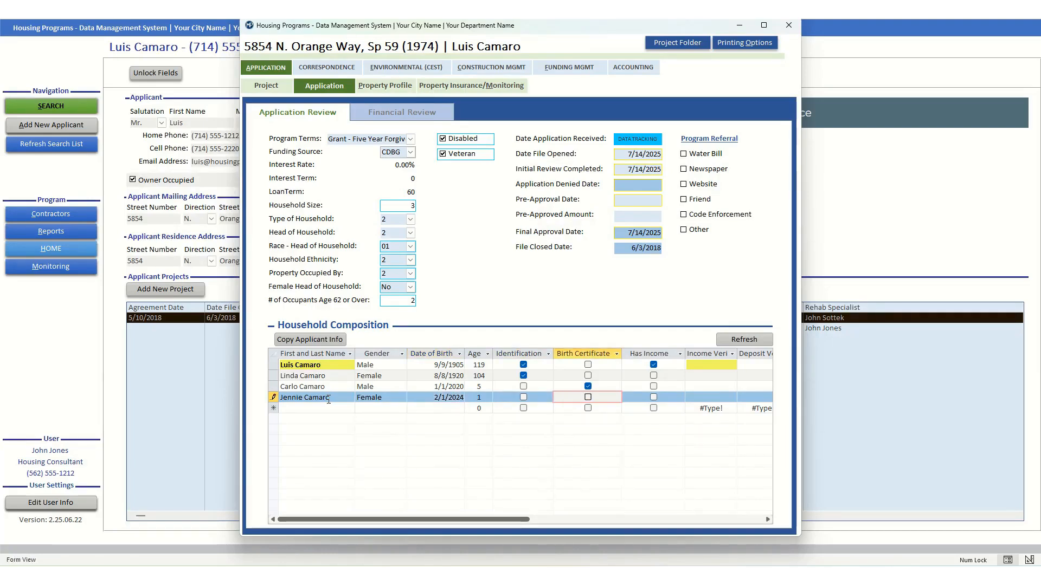
{"action": "key", "text": "space"}
{"action": "left_click", "coordinate": [744, 340]}
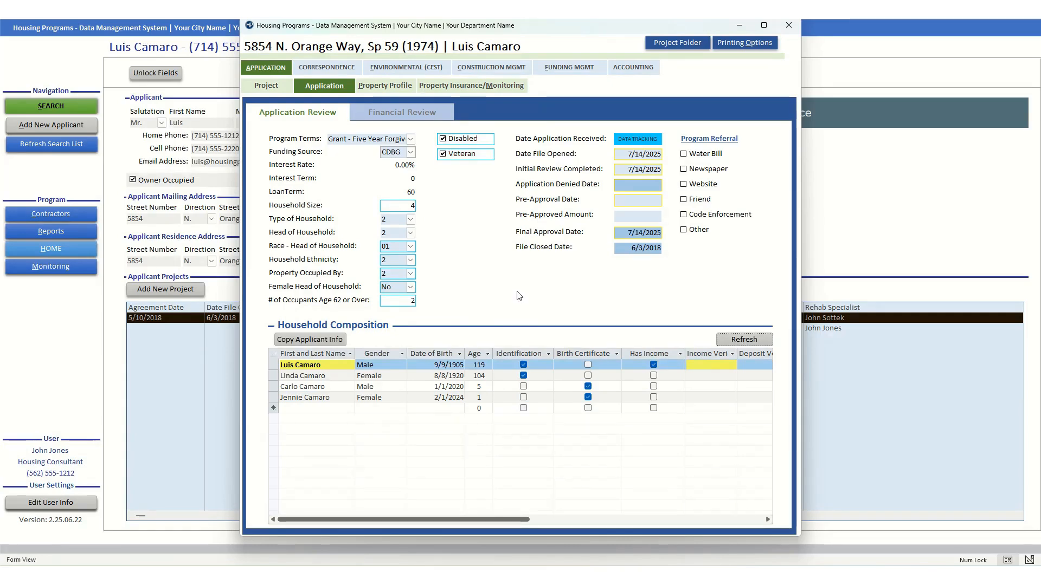
- Switch the Financial Review to 2025 income limits, recalculate, and assign the first income record to the applicant
{"action": "left_click", "coordinate": [399, 116]}
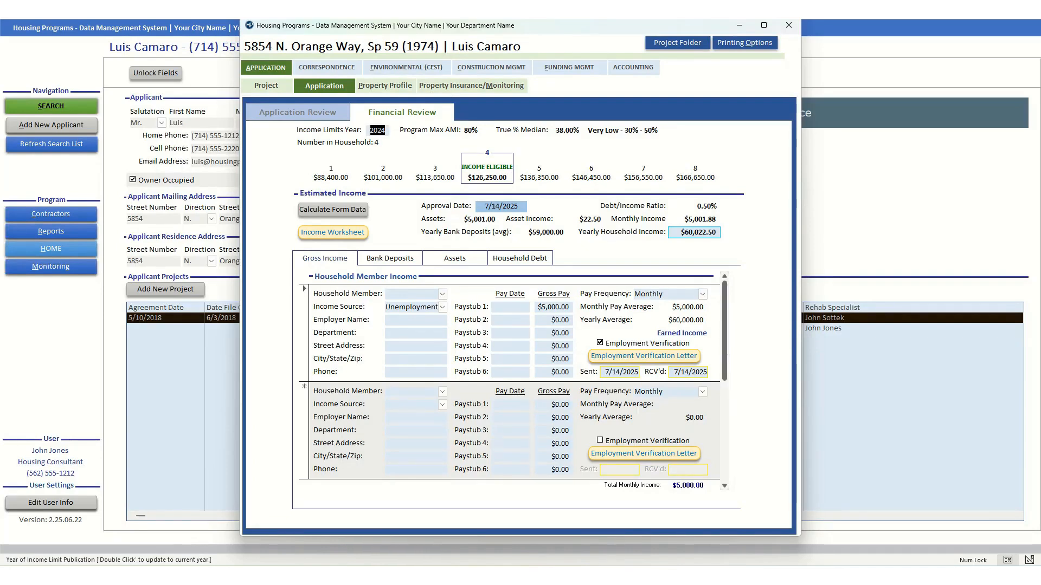
{"action": "double_click", "coordinate": [376, 131]}
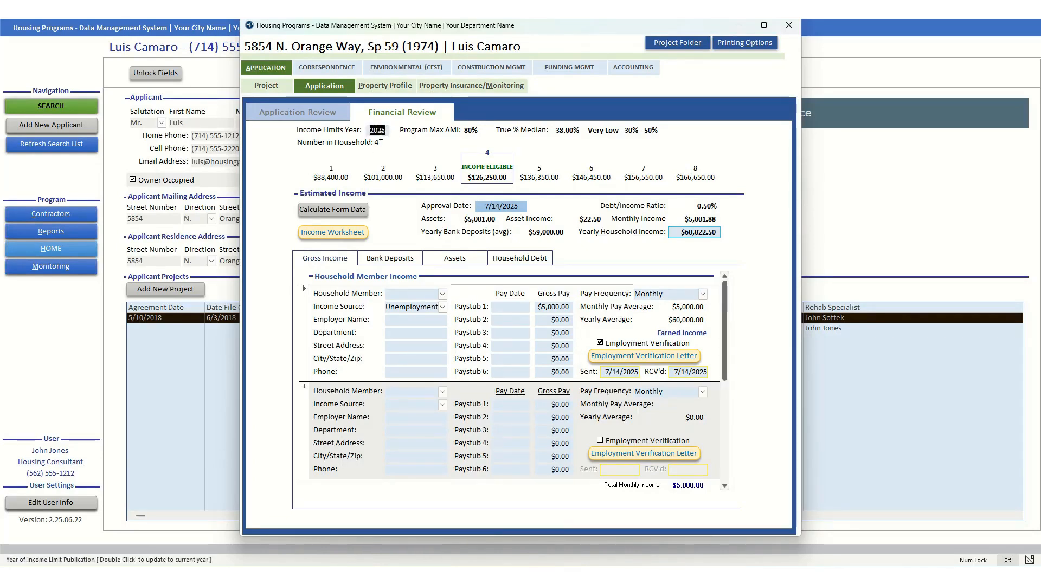
{"action": "left_click", "coordinate": [360, 212]}
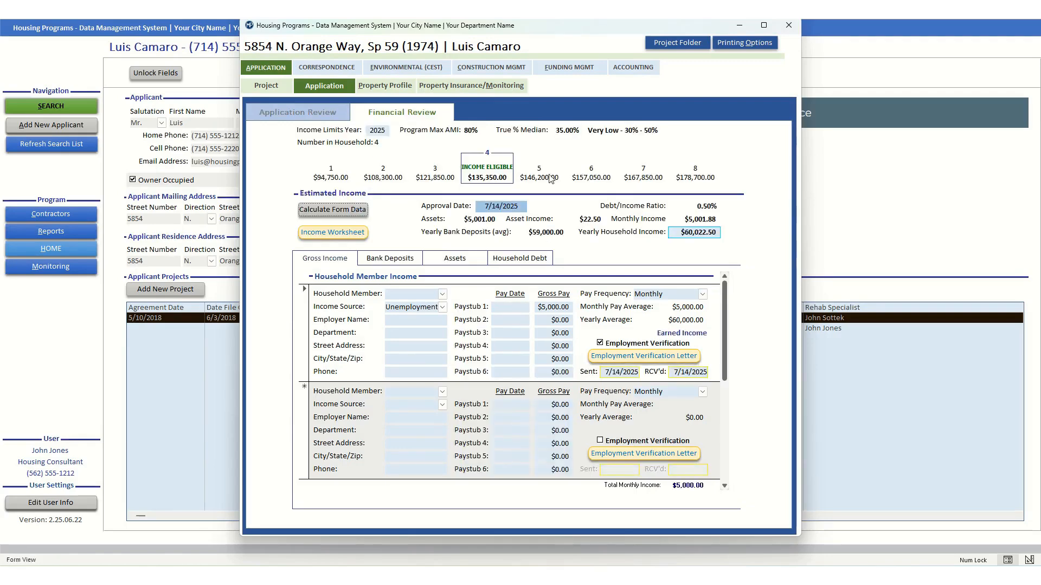
{"action": "left_click", "coordinate": [442, 295]}
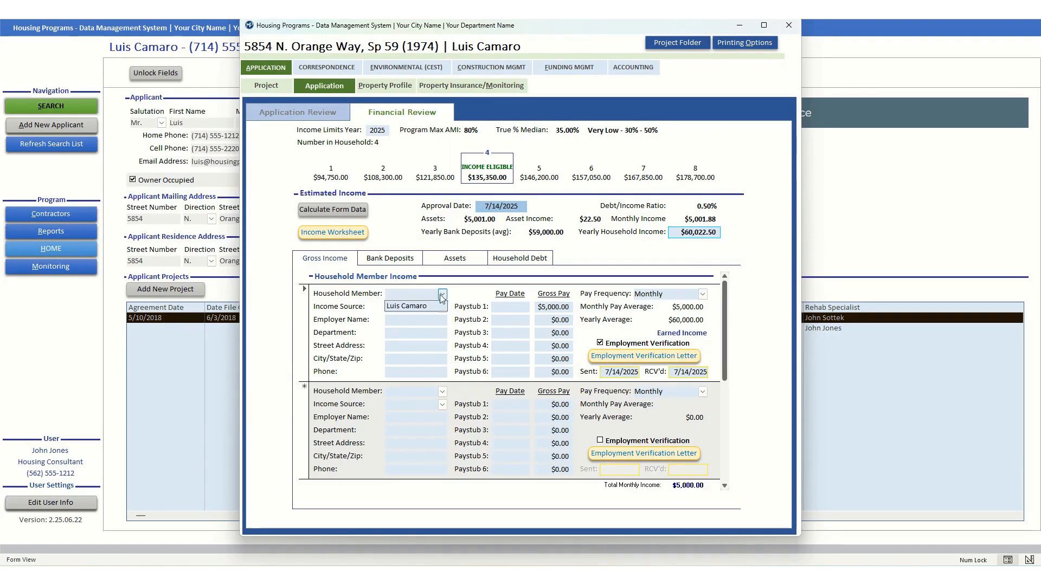
{"action": "left_click", "coordinate": [425, 307]}
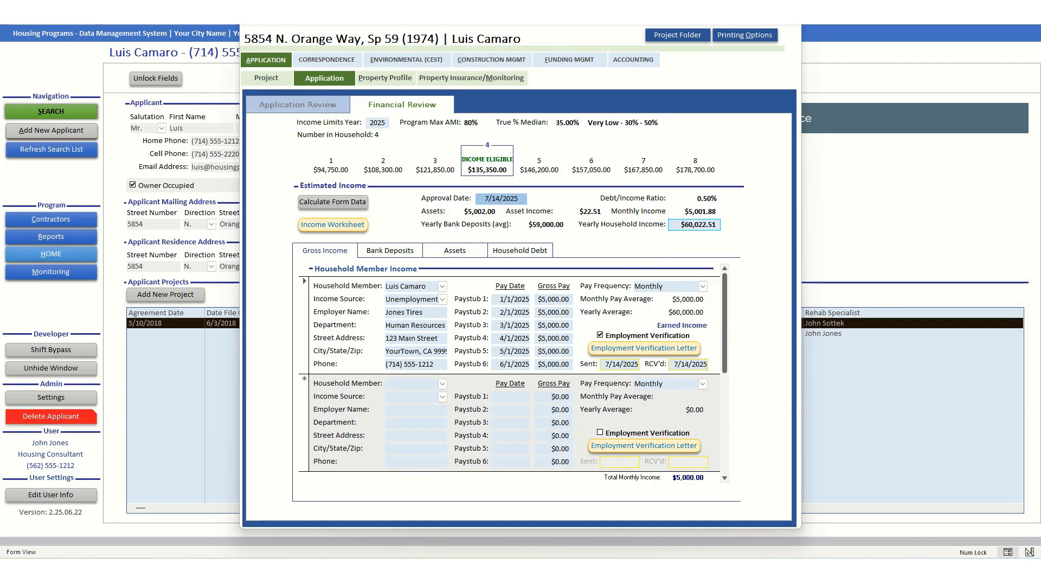
- Keep the applicant as household member and set the income source to Employment after trying SS - Social Security
{"action": "left_click", "coordinate": [442, 287]}
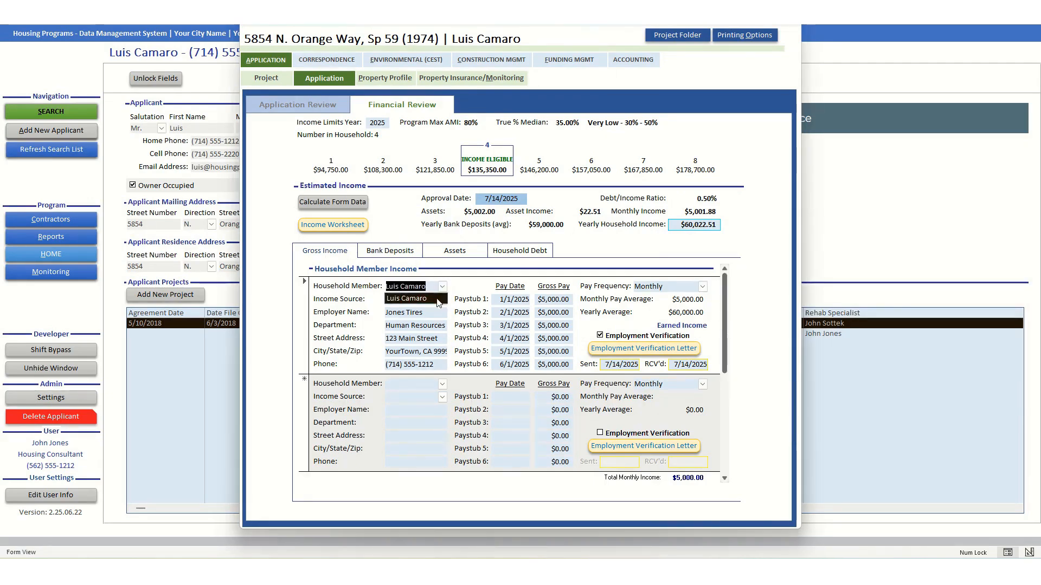
{"action": "left_click", "coordinate": [427, 300]}
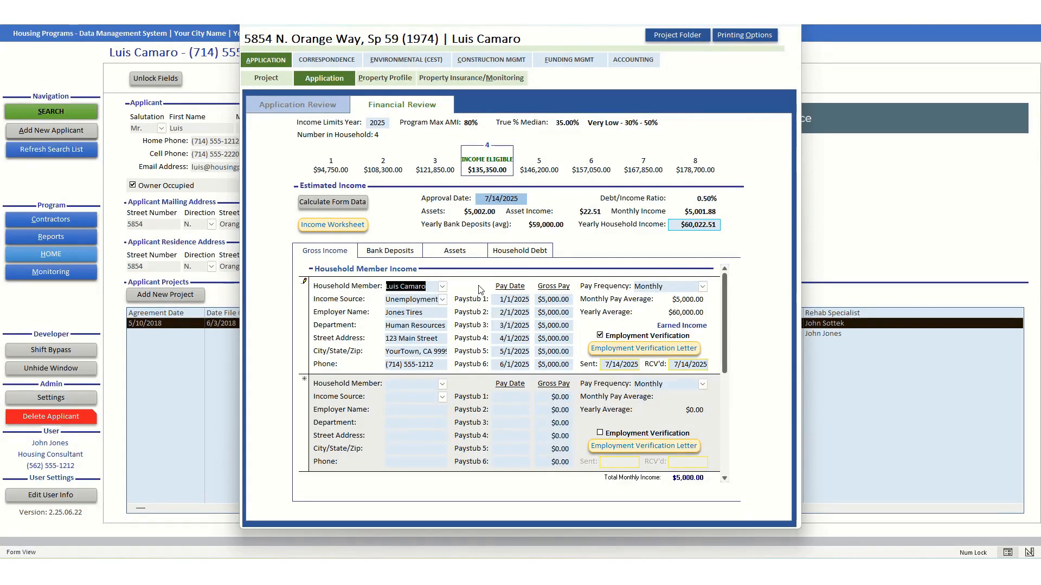
{"action": "left_click", "coordinate": [442, 300]}
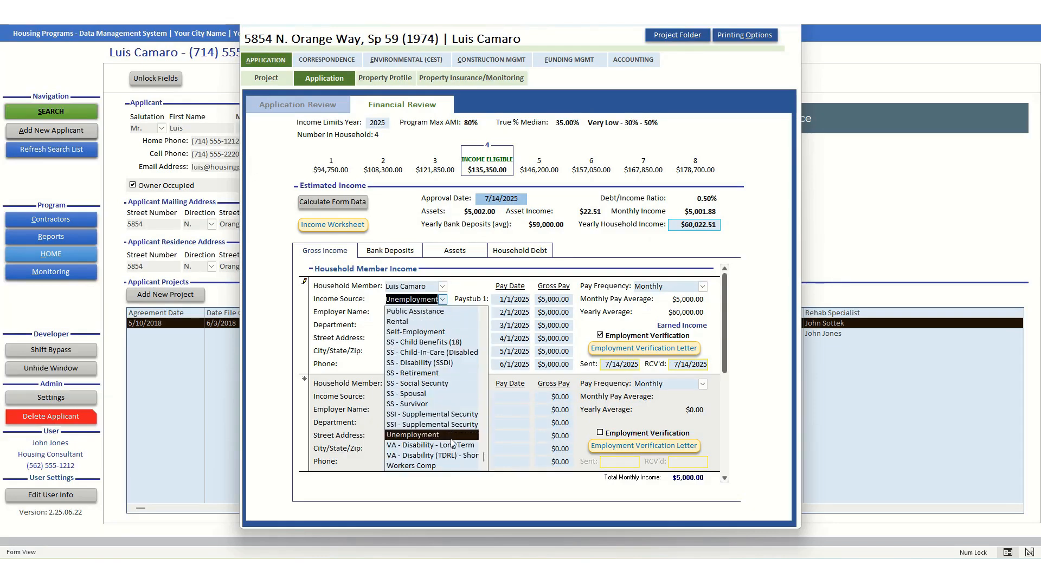
{"action": "scroll", "coordinate": [443, 383], "scroll_direction": "up", "scroll_amount": 1}
{"action": "left_click", "coordinate": [439, 405]}
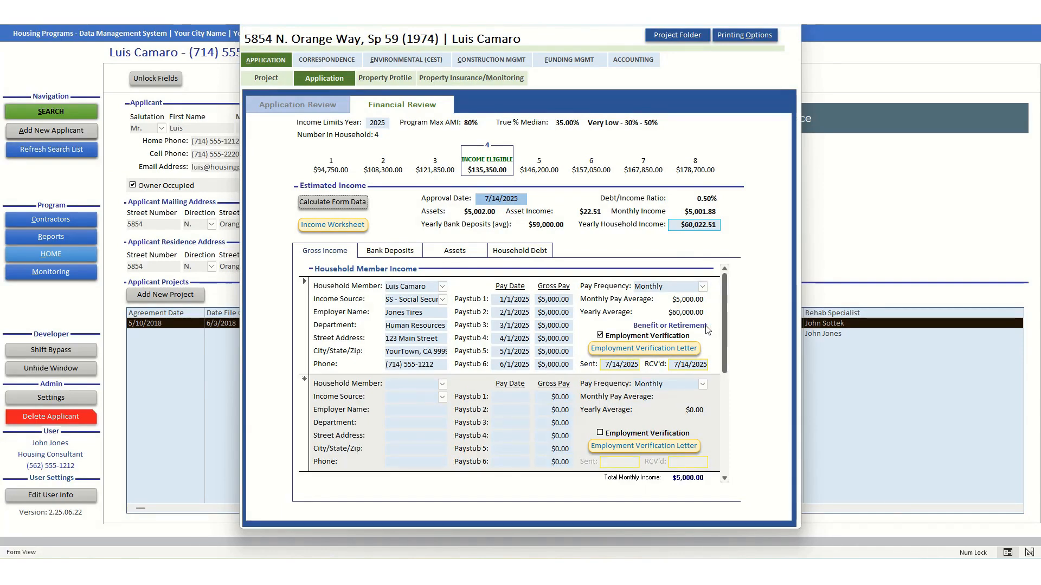
{"action": "left_click", "coordinate": [442, 300]}
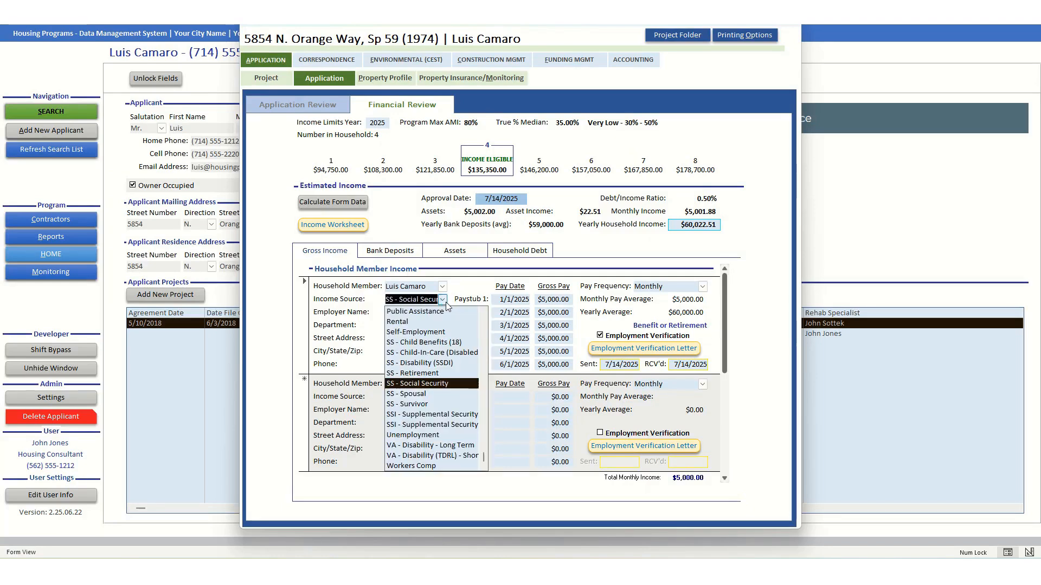
{"action": "scroll", "coordinate": [455, 331], "scroll_direction": "up", "scroll_amount": 4}
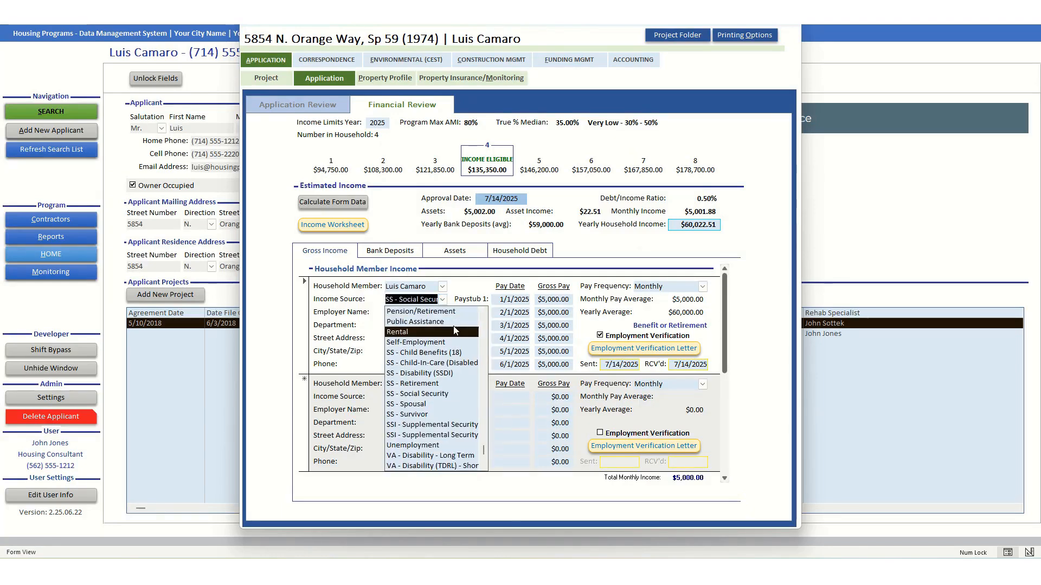
{"action": "scroll", "coordinate": [455, 330], "scroll_direction": "up", "scroll_amount": 3}
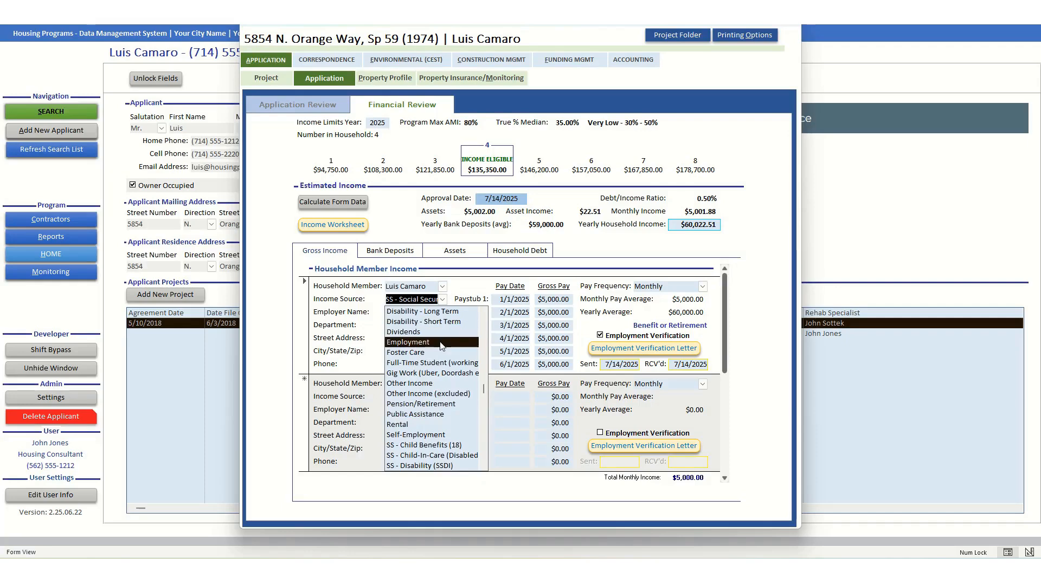
{"action": "left_click", "coordinate": [439, 344]}
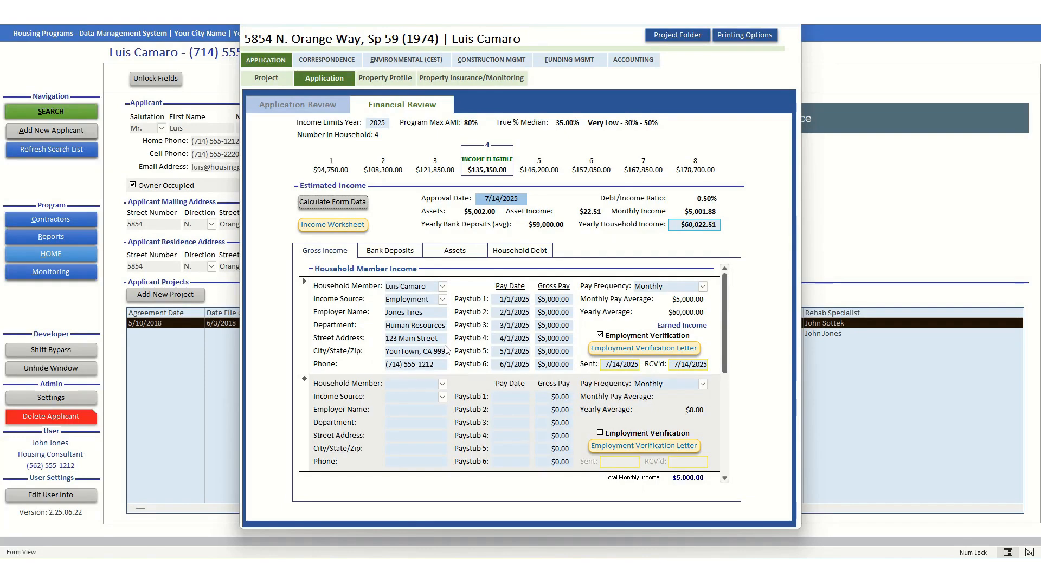
- Generate the employment verification letter and set its sent date to today, 7/16/2025
{"action": "left_click", "coordinate": [643, 350]}
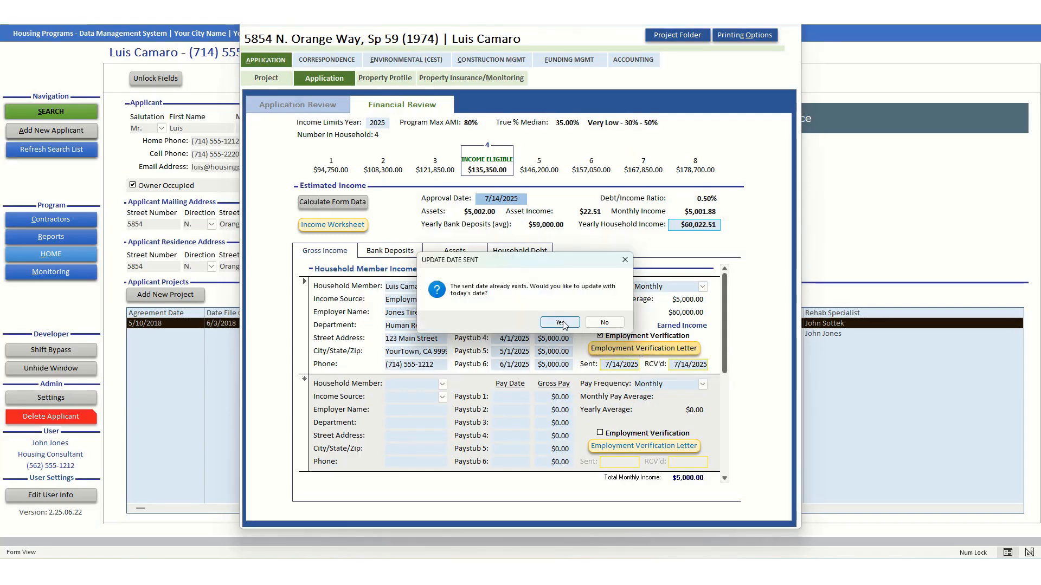
{"action": "left_click", "coordinate": [563, 324]}
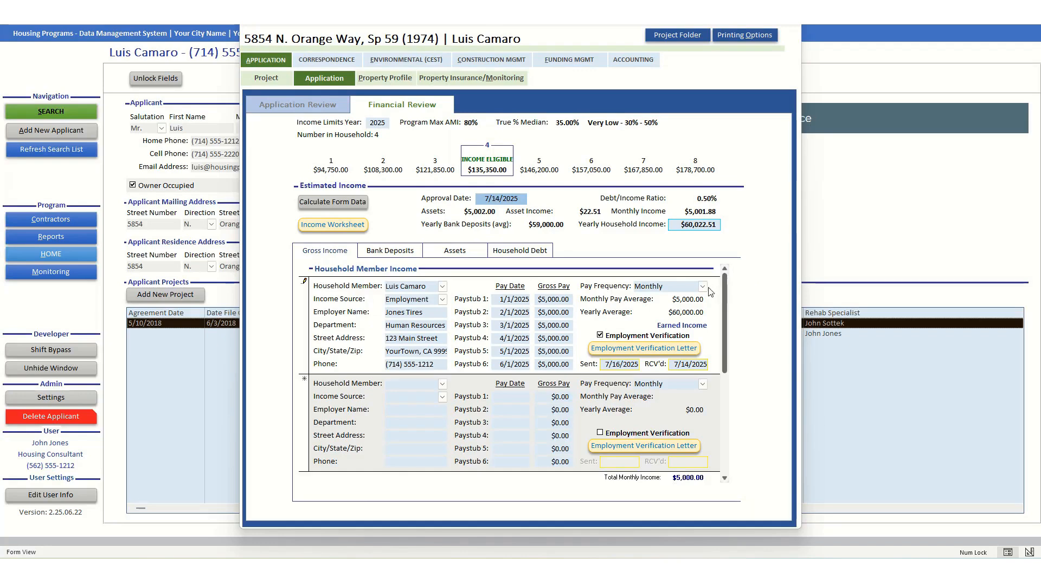
- Try Weekly then Yearly pay frequency, and export the Gross Income Worksheet PDF showing $60,022.51 total income
{"action": "left_click", "coordinate": [702, 287]}
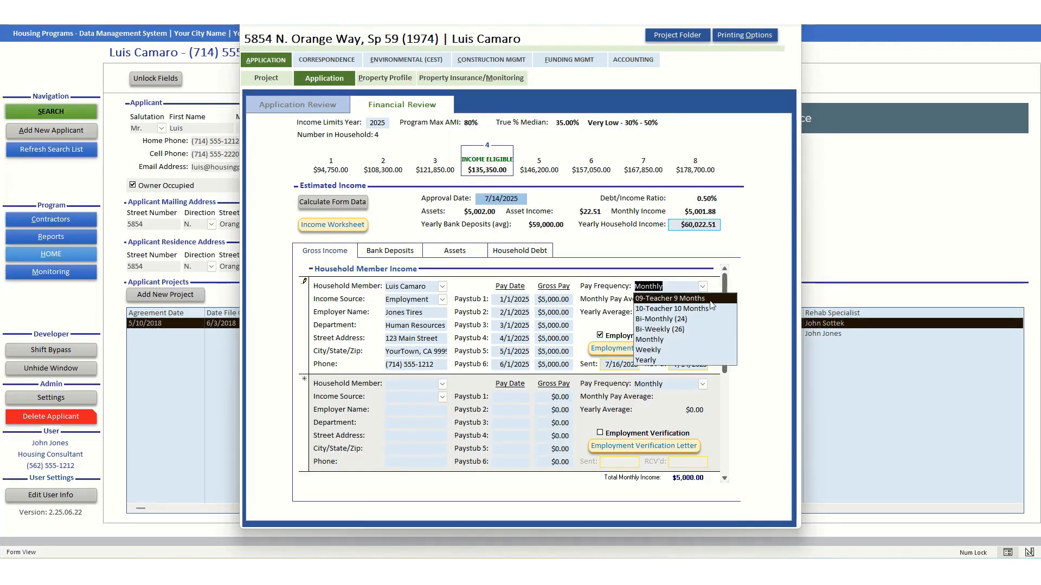
{"action": "left_click", "coordinate": [676, 351]}
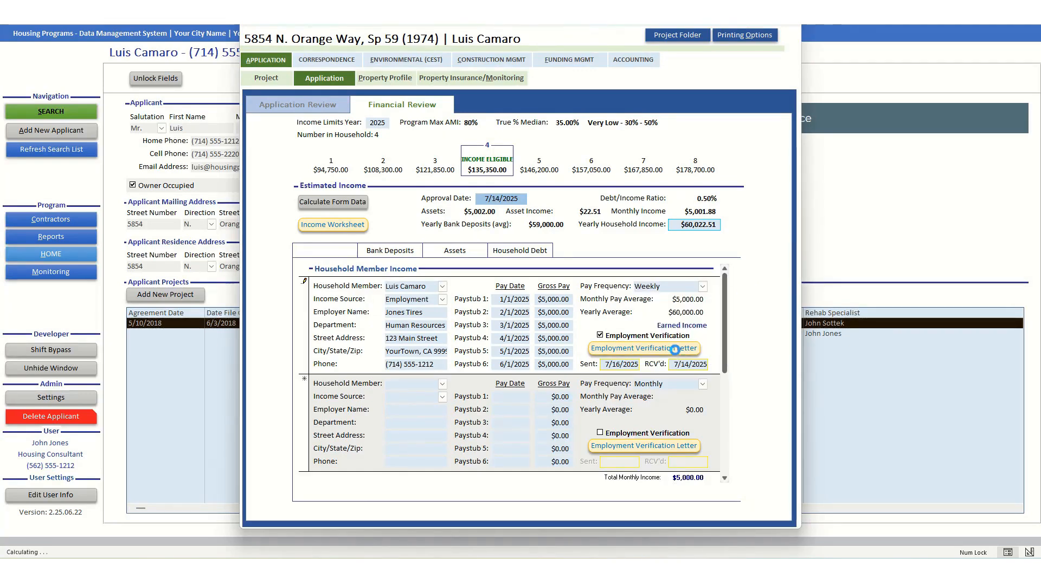
{"action": "left_click", "coordinate": [702, 287]}
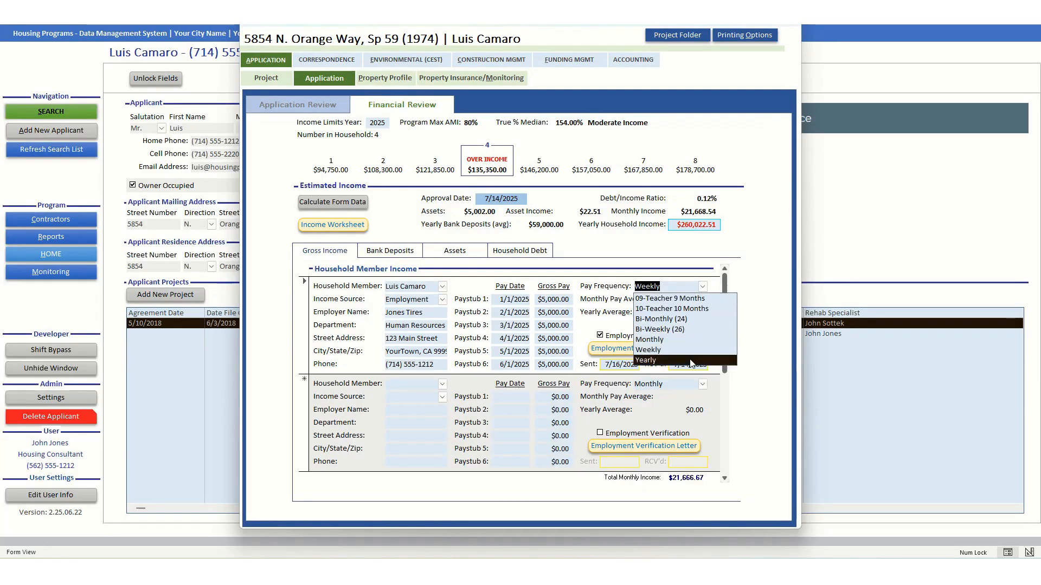
{"action": "left_click", "coordinate": [690, 361]}
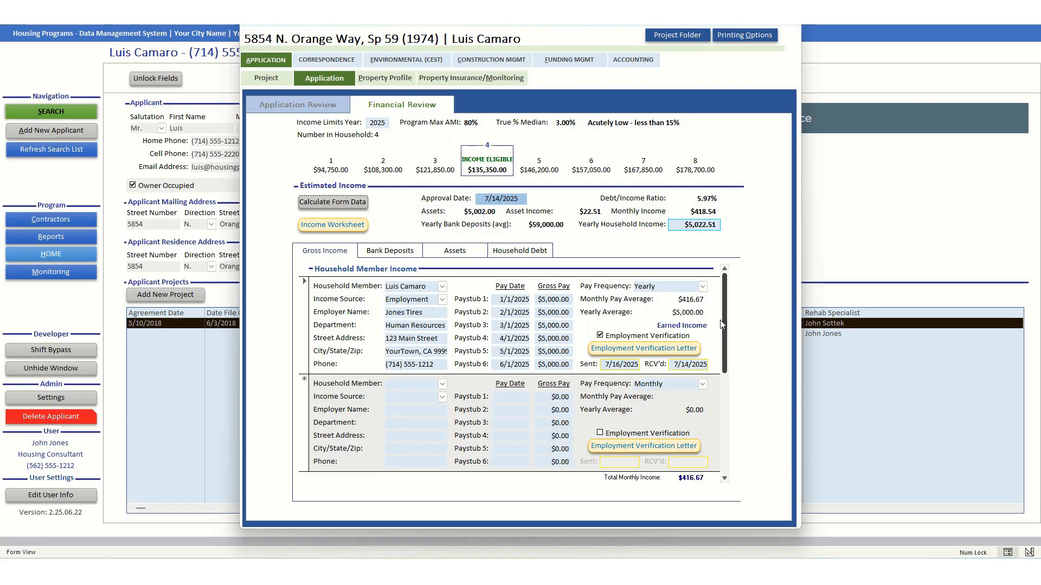
{"action": "left_click", "coordinate": [703, 287]}
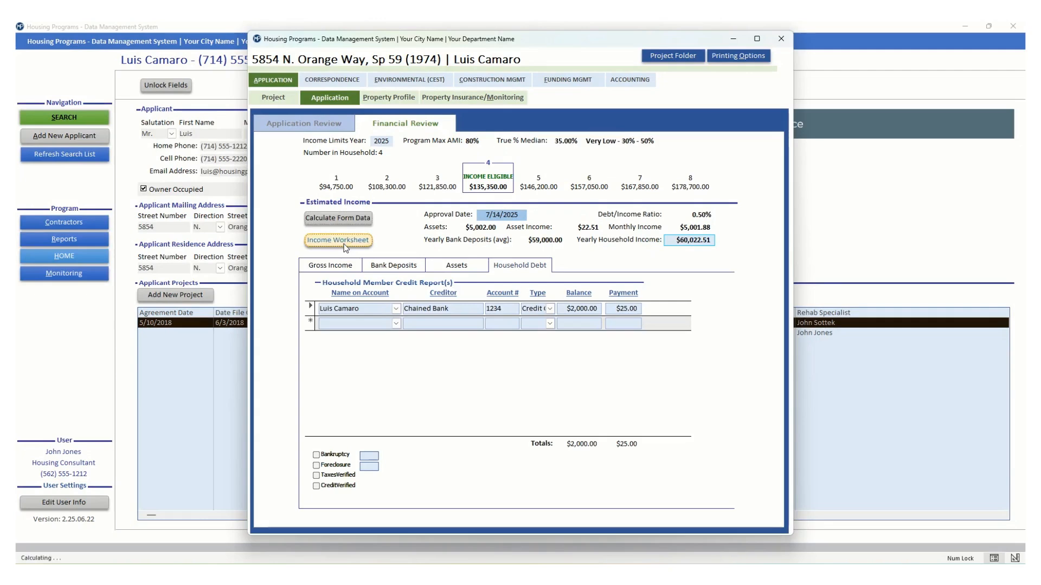
{"action": "left_click", "coordinate": [345, 245]}
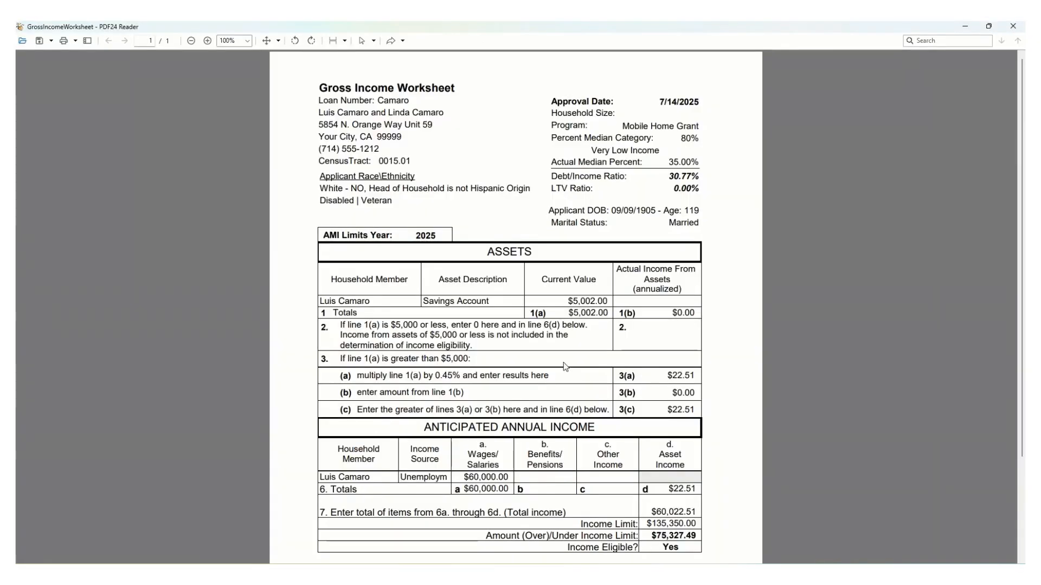
{"action": "scroll", "coordinate": [651, 311], "scroll_direction": "down", "scroll_amount": 5}
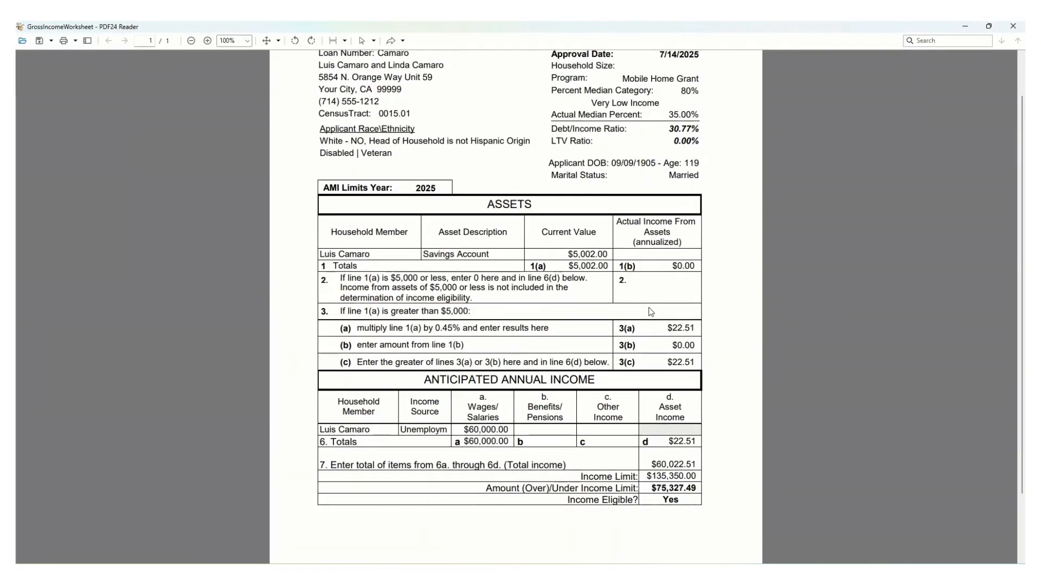
{"action": "scroll", "coordinate": [650, 311], "scroll_direction": "up", "scroll_amount": 5}
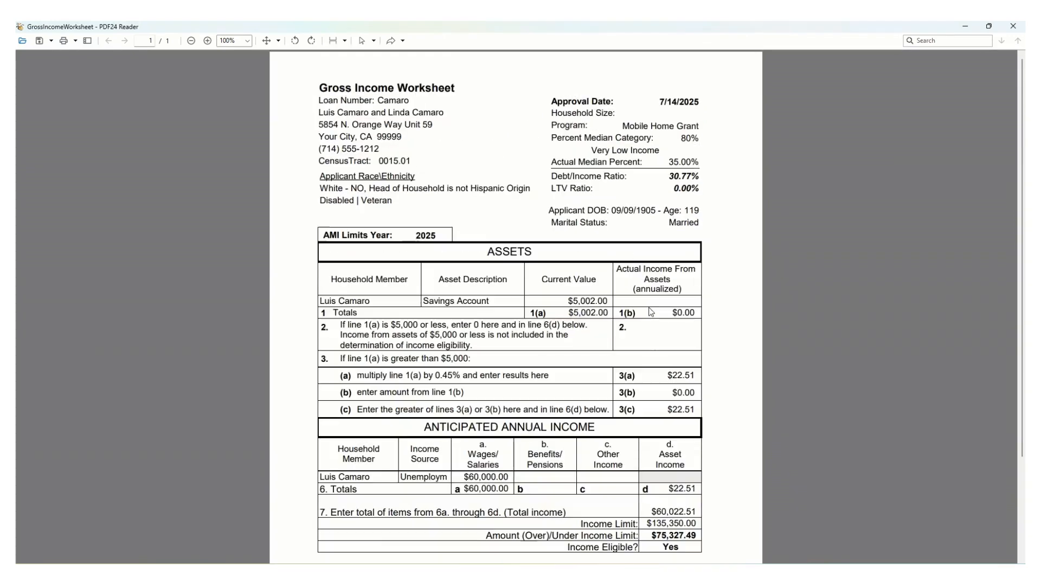